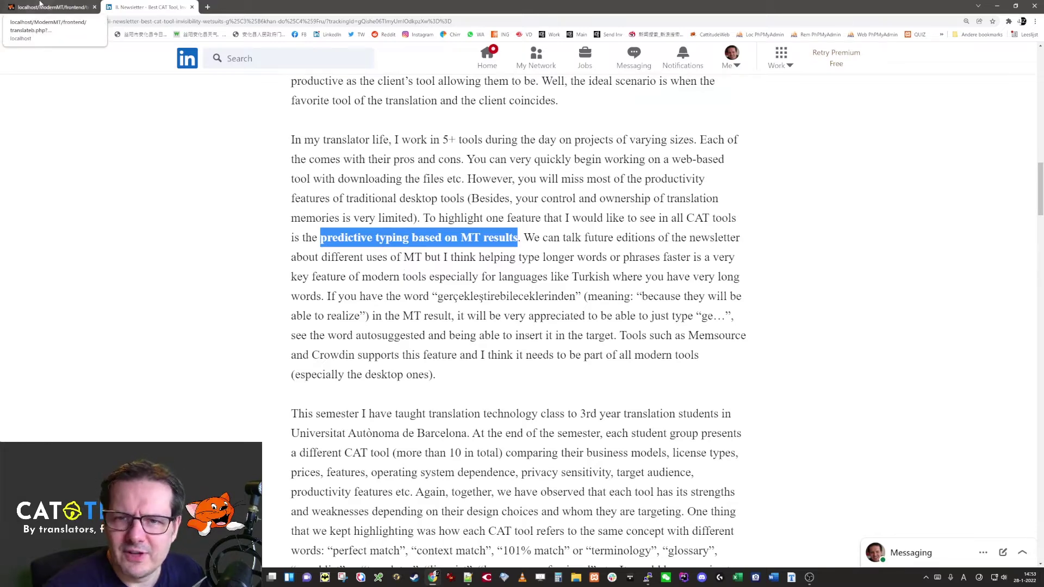
- Switch to the browser page with the Bohemia Interactive Vigor marketing texts translation and look over its segments
{"action": "left_click", "coordinate": [40, 3]}
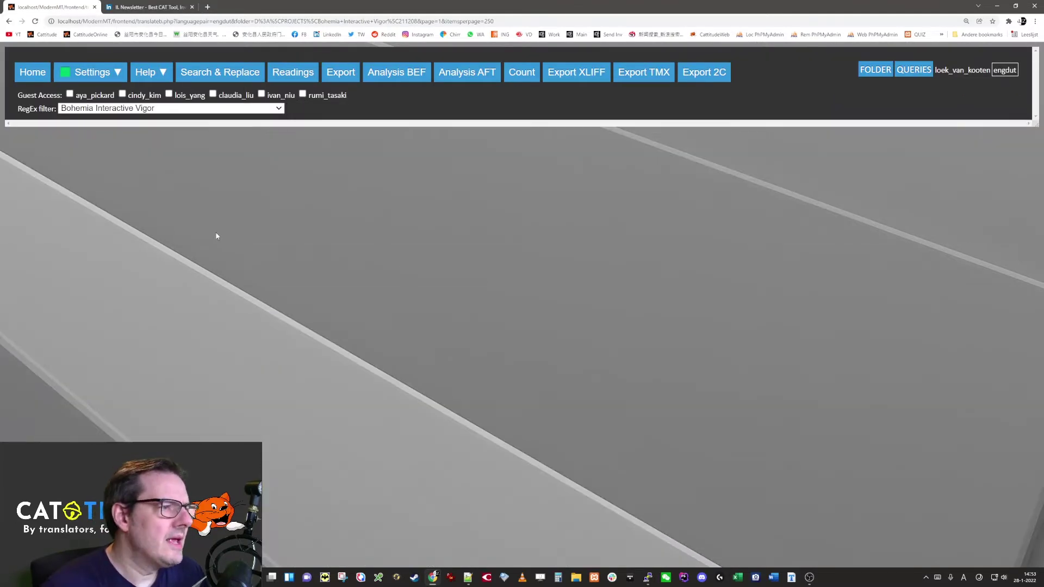
{"action": "scroll", "coordinate": [249, 311], "scroll_direction": "up", "scroll_amount": 5}
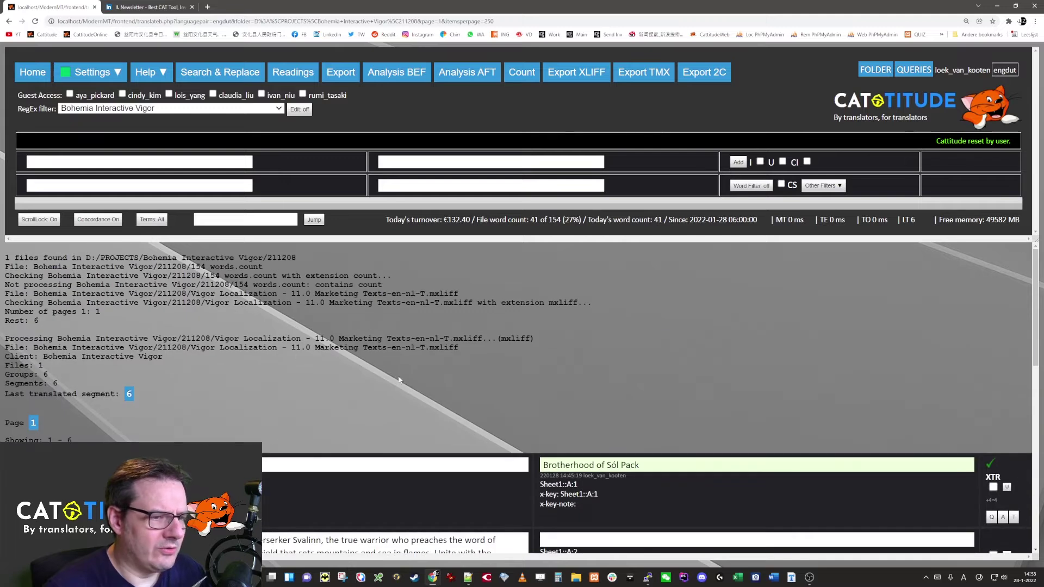
{"action": "scroll", "coordinate": [282, 183], "scroll_direction": "up", "scroll_amount": 5}
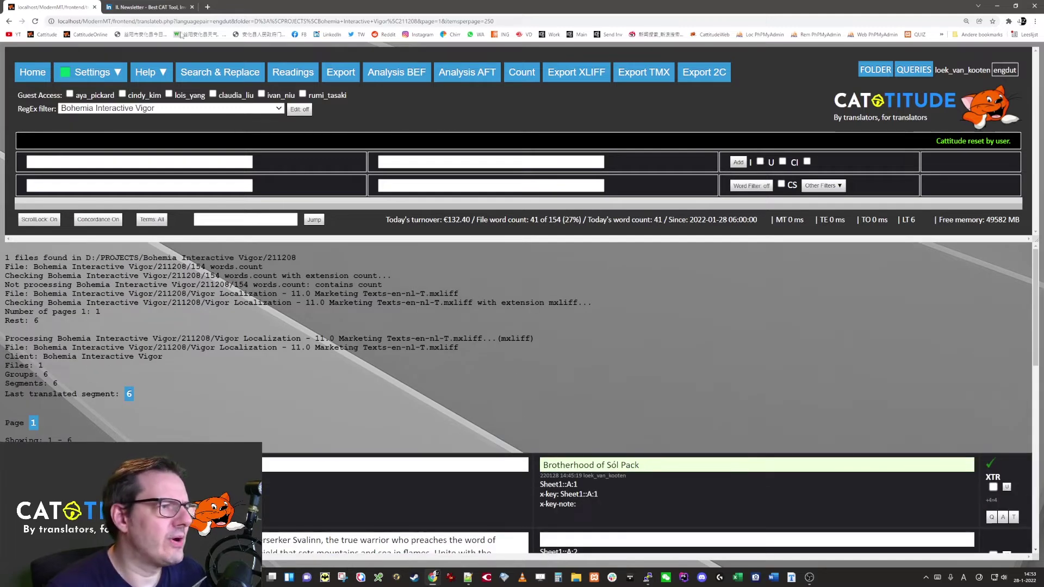
{"action": "left_click", "coordinate": [208, 7]}
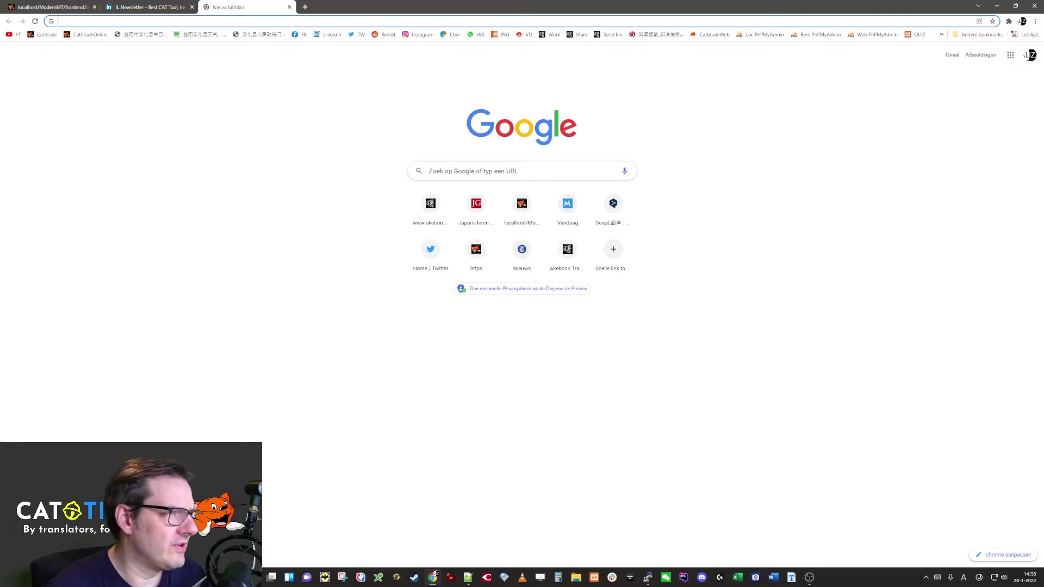
{"action": "middle_click", "coordinate": [258, 8]}
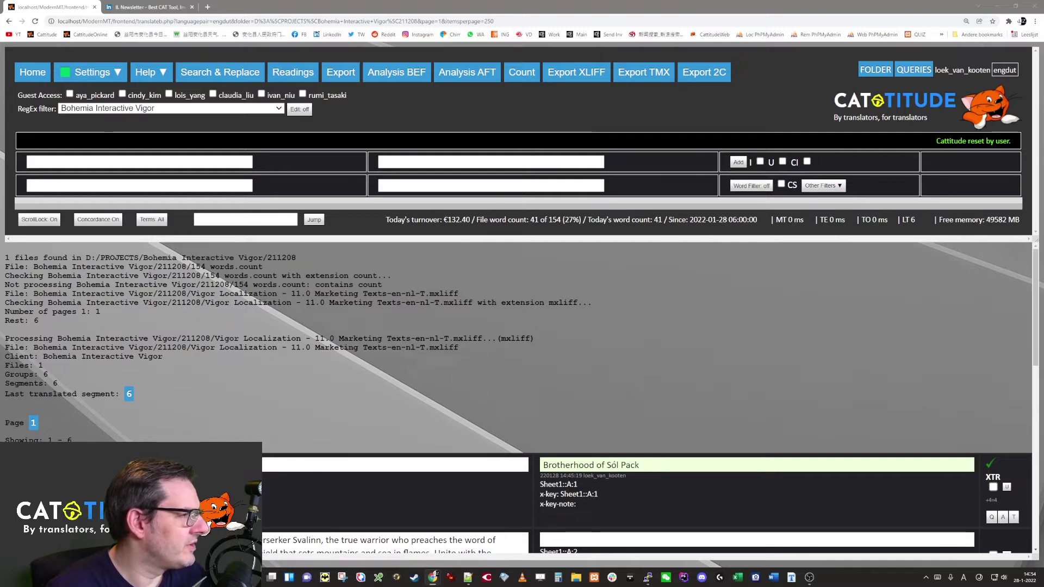
{"action": "left_click", "coordinate": [422, 327]}
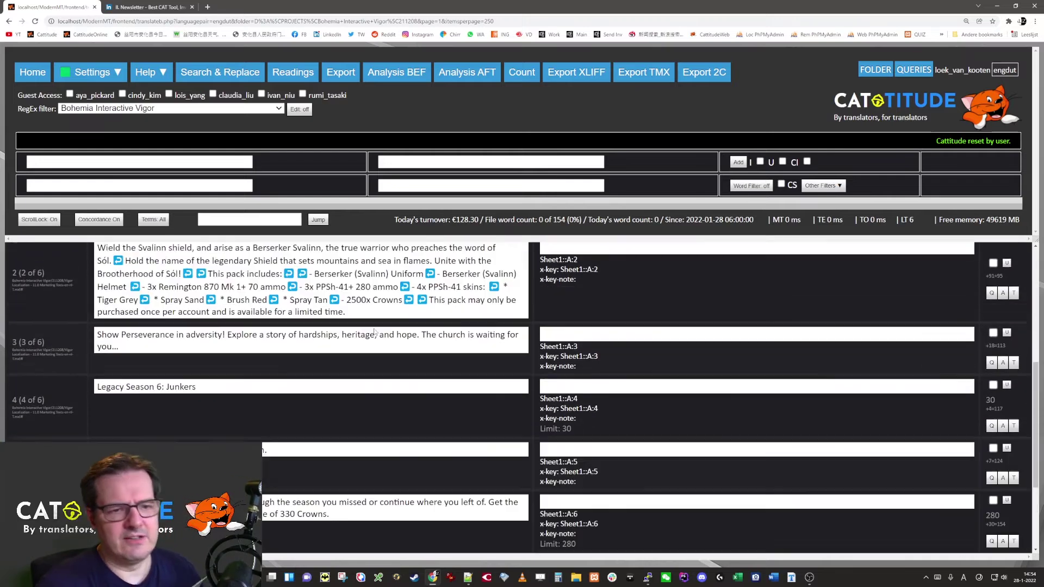
{"action": "scroll", "coordinate": [372, 335], "scroll_direction": "up", "scroll_amount": 3}
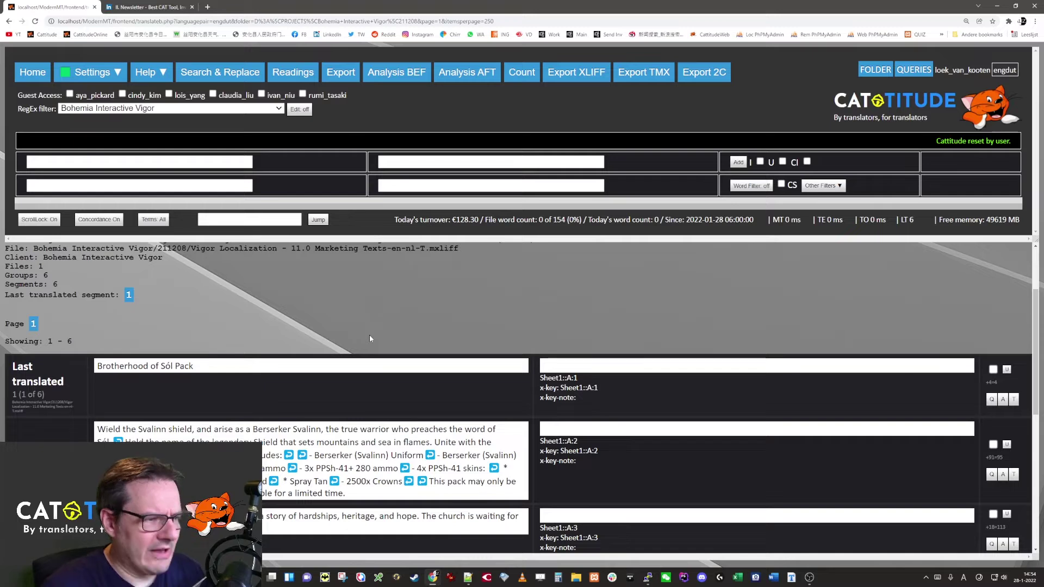
{"action": "scroll", "coordinate": [380, 326], "scroll_direction": "up", "scroll_amount": 2}
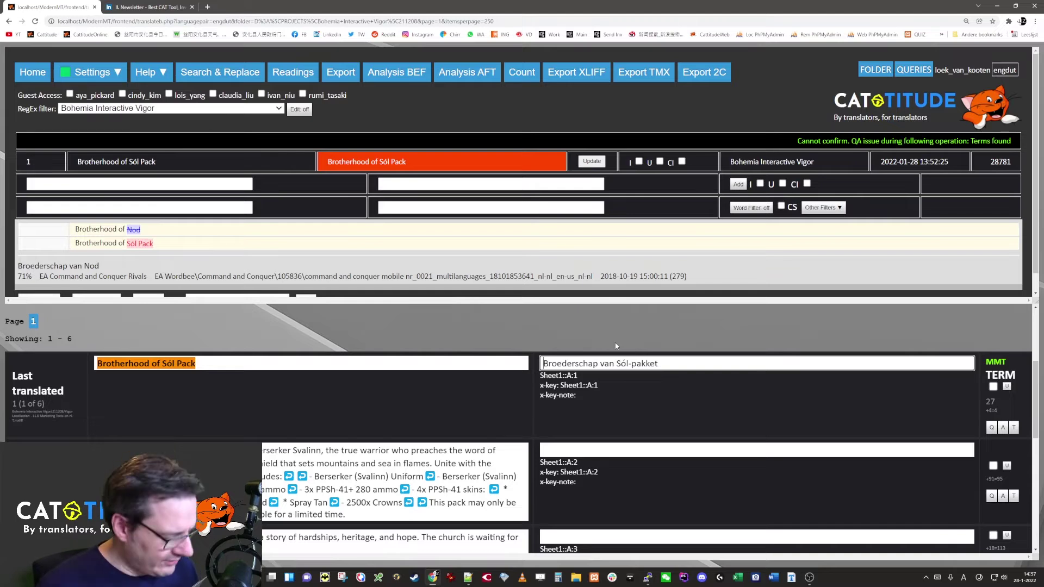
- Copy the source text into the translation of segment 1, and clear the translation again
{"action": "key", "text": "ctrl+Insert"}
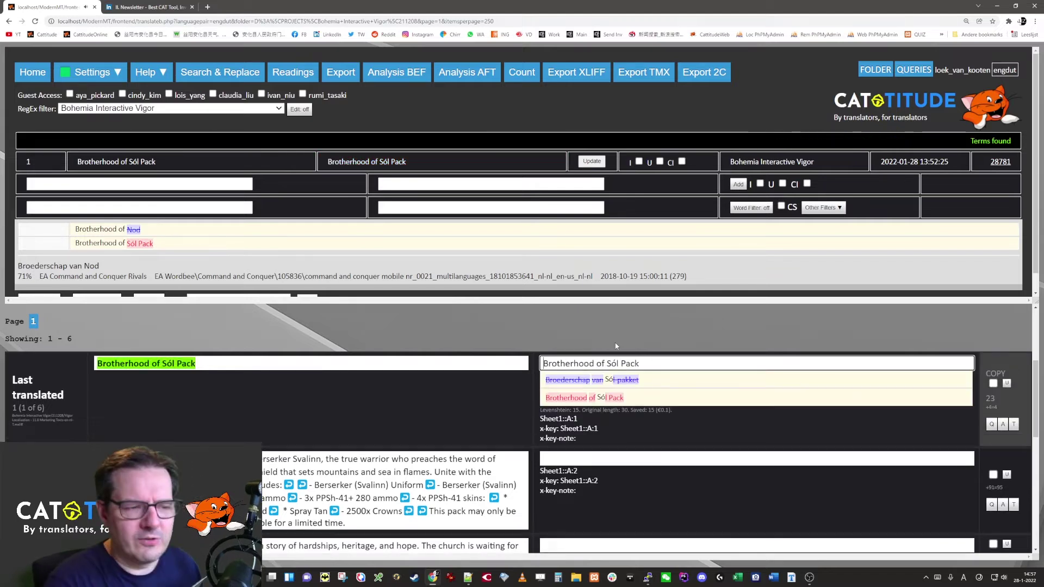
{"action": "key", "text": "ctrl+a"}
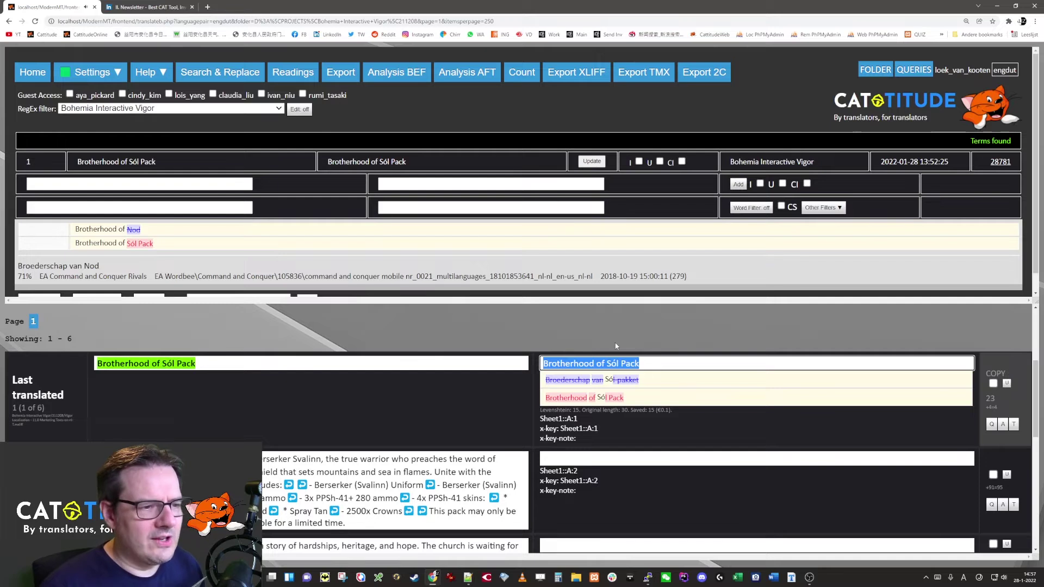
{"action": "key", "text": "BackSpace"}
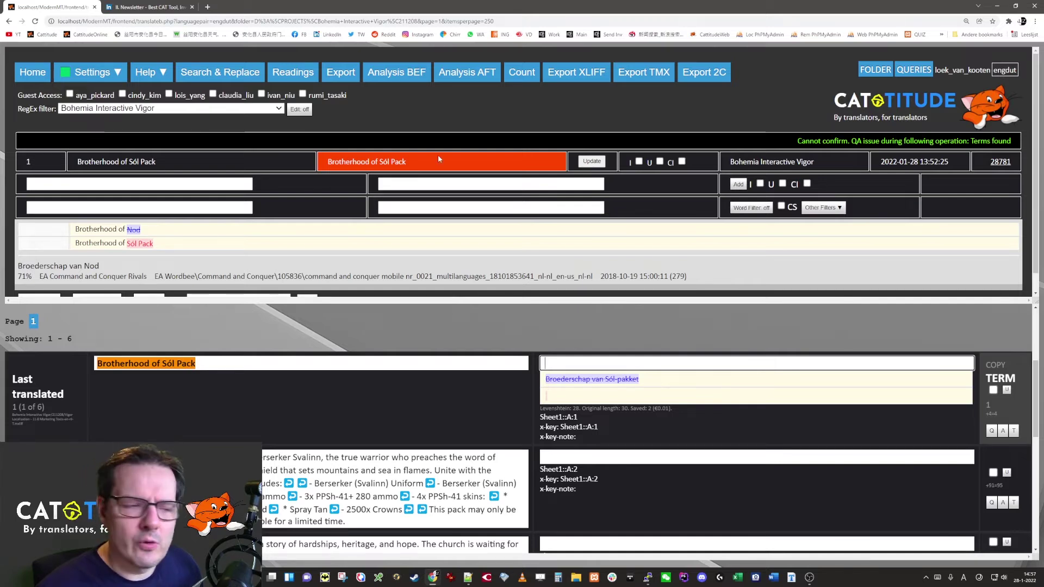
- Enter "brother" as the translation of segment 1, keeping the literal "b" instead of the suggested term
{"action": "left_click", "coordinate": [574, 363]}
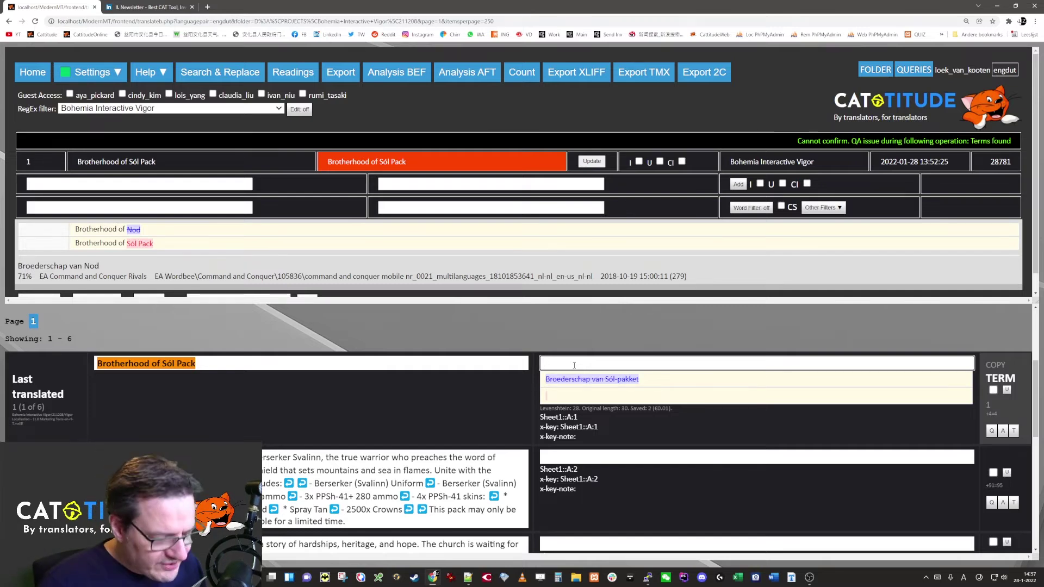
{"action": "type", "text": "b"}
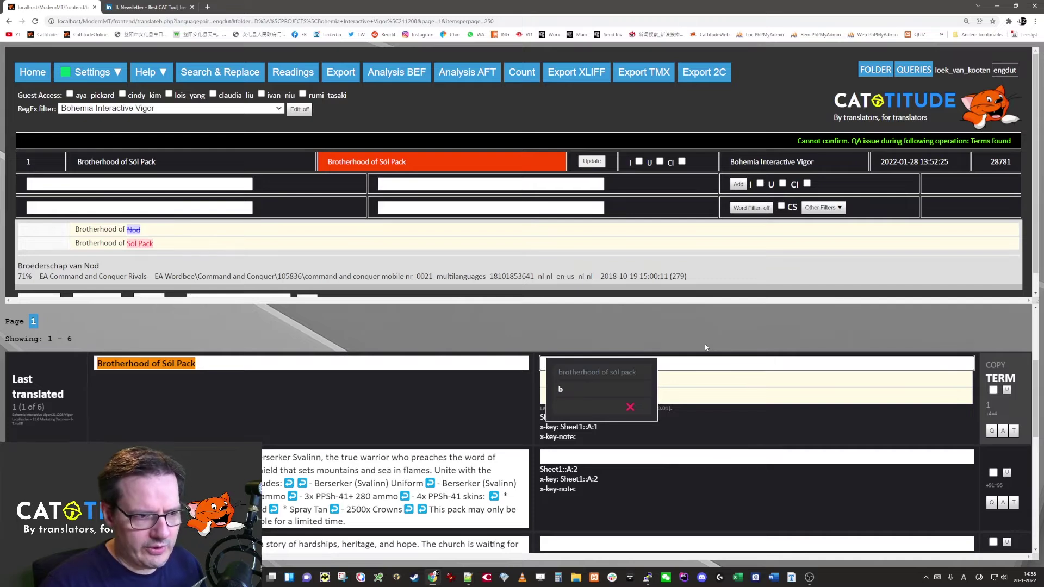
{"action": "key", "text": "Return"}
{"action": "type", "text": "rother"}
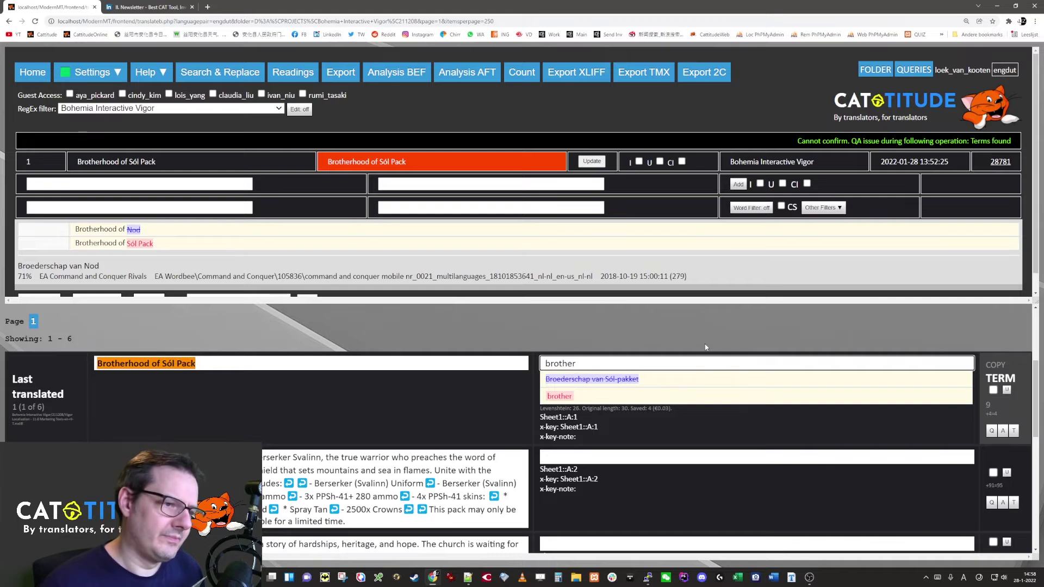
- Replace the translation of segment 1 with the autosuggested term "Brotherhood of Sól Pack", without a leading space, and confirm the segment
{"action": "key", "text": "ctrl+a"}
{"action": "key", "text": "BackSpace"}
{"action": "type", "text": "b"}
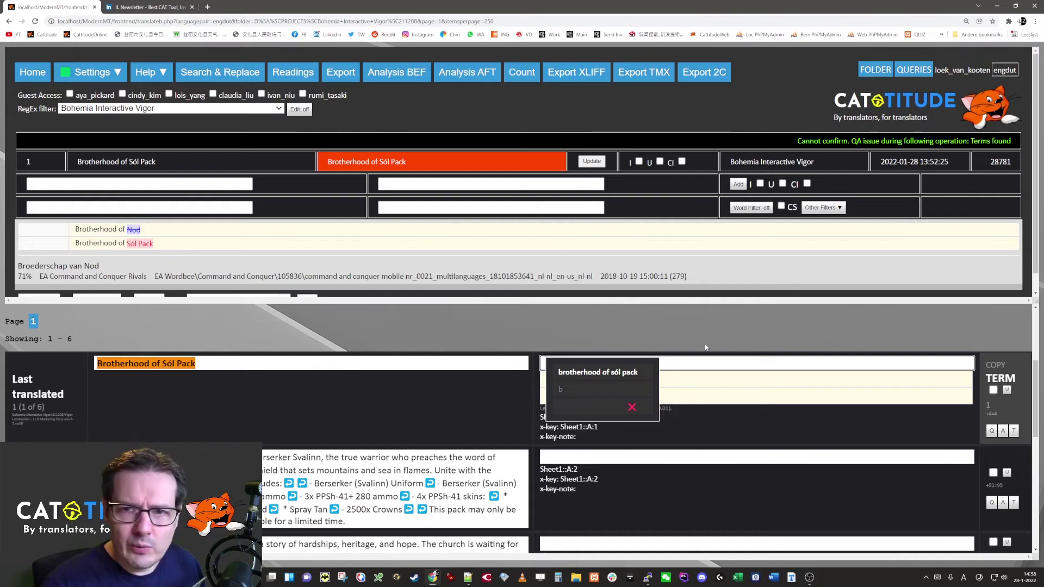
{"action": "key", "text": "Return"}
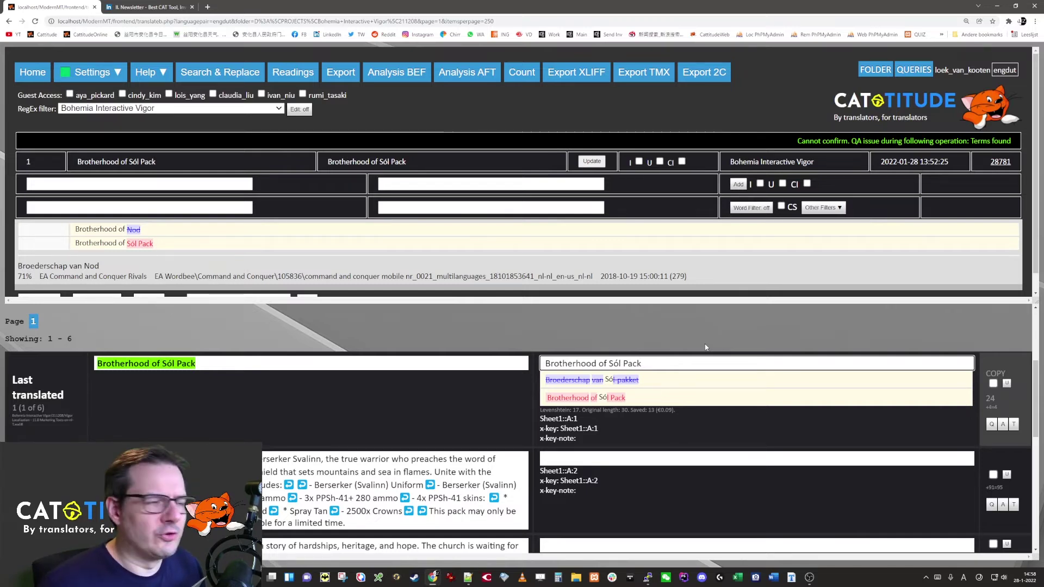
{"action": "key", "text": "Home"}
{"action": "key", "text": "Delete"}
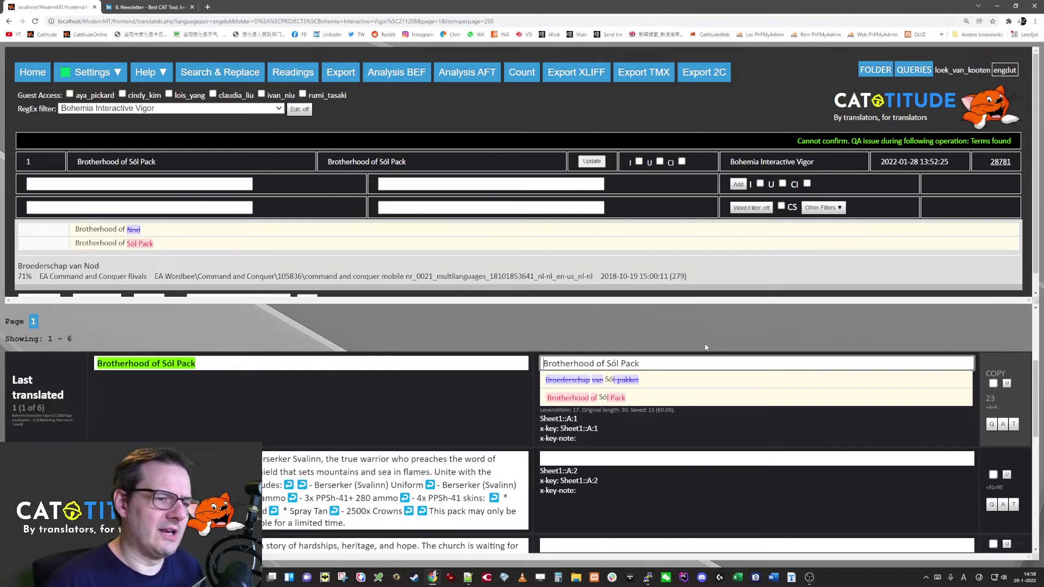
{"action": "key", "text": "ctrl+Return"}
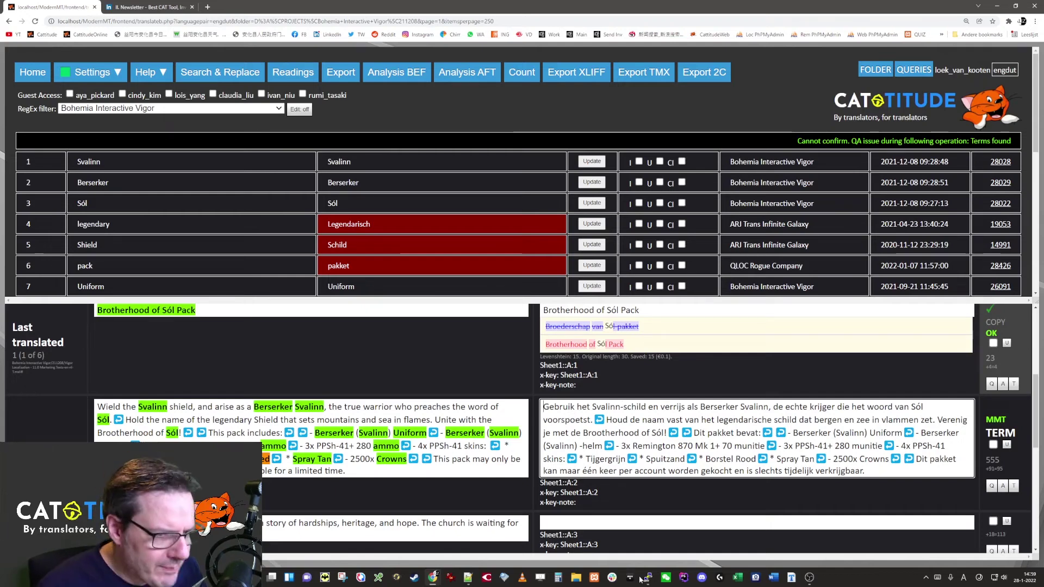
- Reword segment 2's opening translation as "Draag het Svalinn-schild en verrijs als Berserker Svalinn, de echte krijger die het woord van Sól preekt."
{"action": "left_click", "coordinate": [468, 577]}
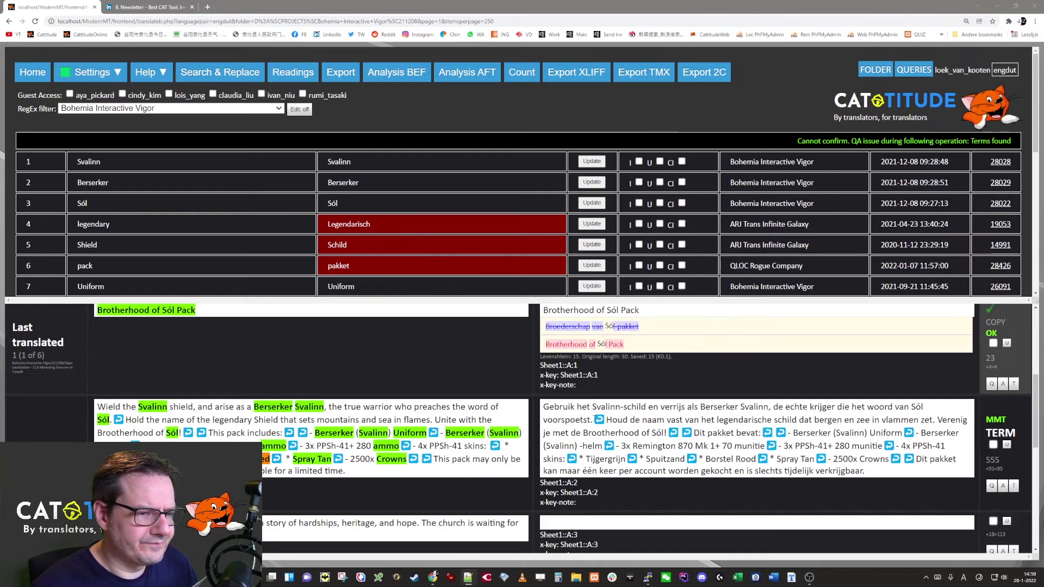
{"action": "left_click", "coordinate": [604, 401]}
{"action": "type", "text": "Draag het Svalinn-schild en verrijs als Berserker Svalinn, de echte krijger die het woord Sól van preekt."}
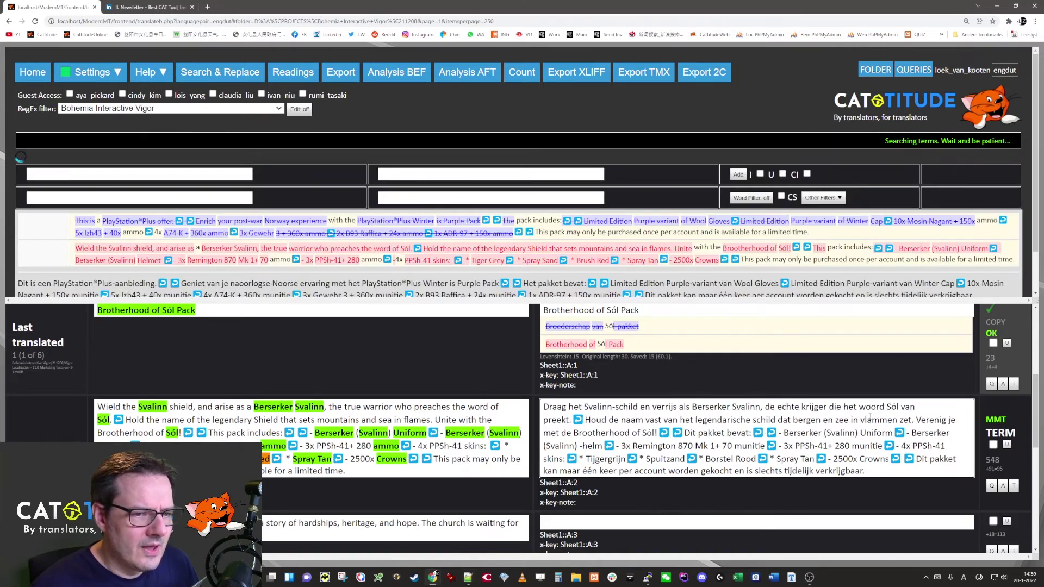
{"action": "double_click", "coordinate": [899, 406]}
{"action": "key", "text": "ctrl+x"}
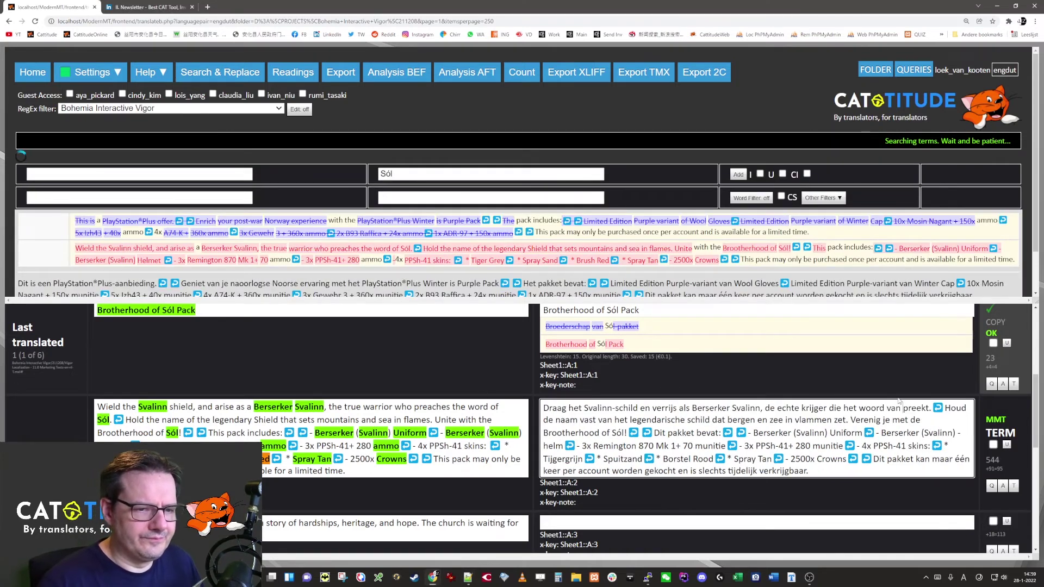
{"action": "key", "text": "ctrl+v"}
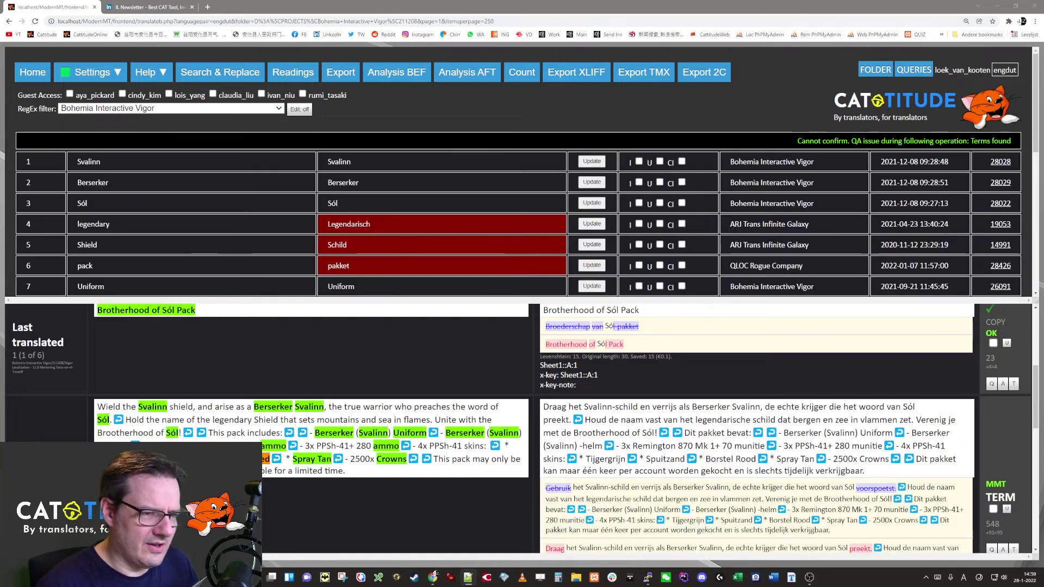
- Correct "Brootherhood" to "Brotherhood" in the translation of segment 2 and remove the space before "-helm"
{"action": "left_click", "coordinate": [583, 433]}
{"action": "key", "text": "BackSpace"}
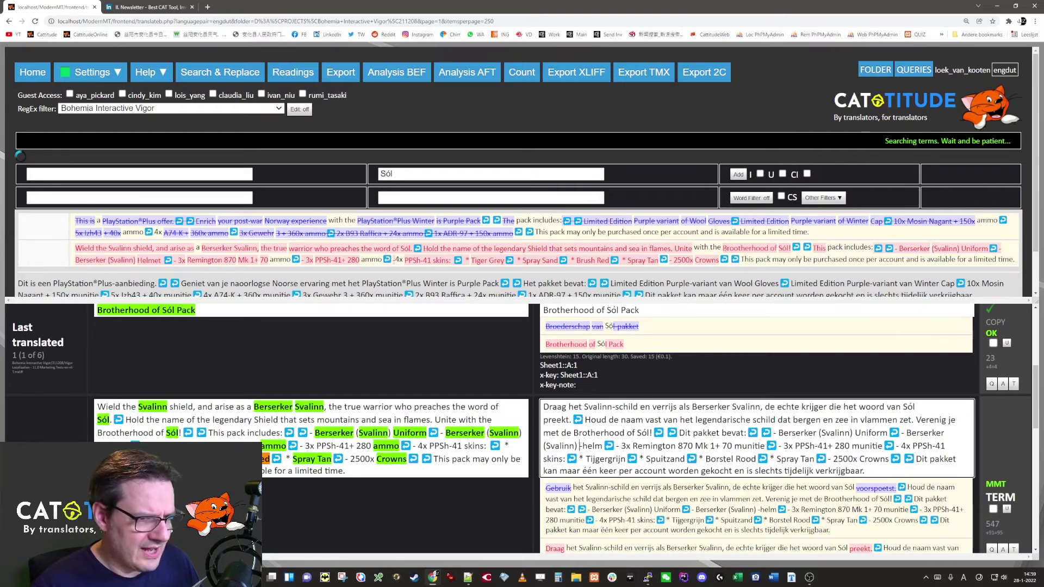
{"action": "key", "text": "BackSpace"}
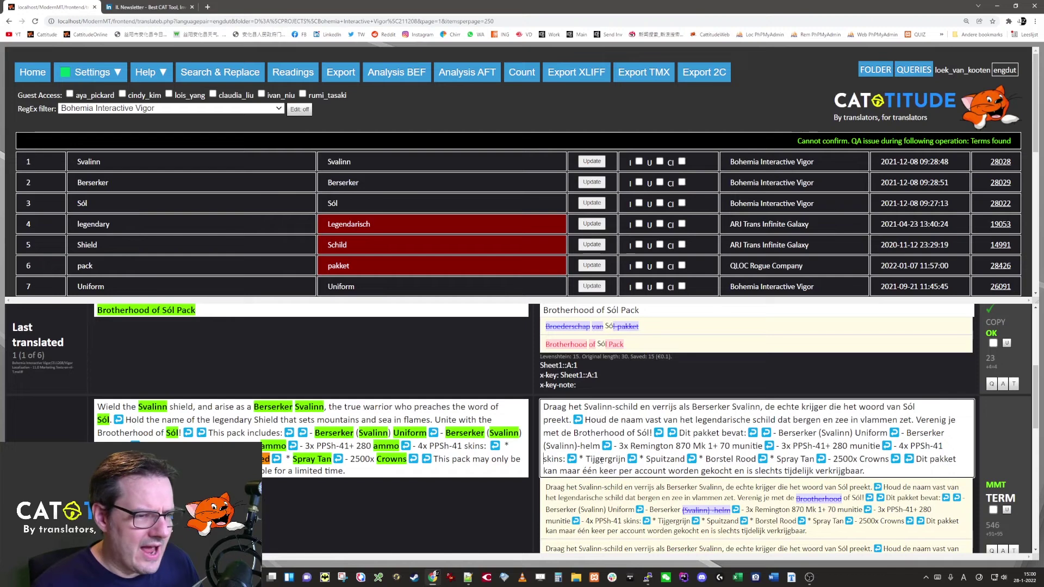
- Replace "Tijgergrijn" in the translation of segment 2 with the term "Tiger Grey" from the term results
{"action": "double_click", "coordinate": [604, 458]}
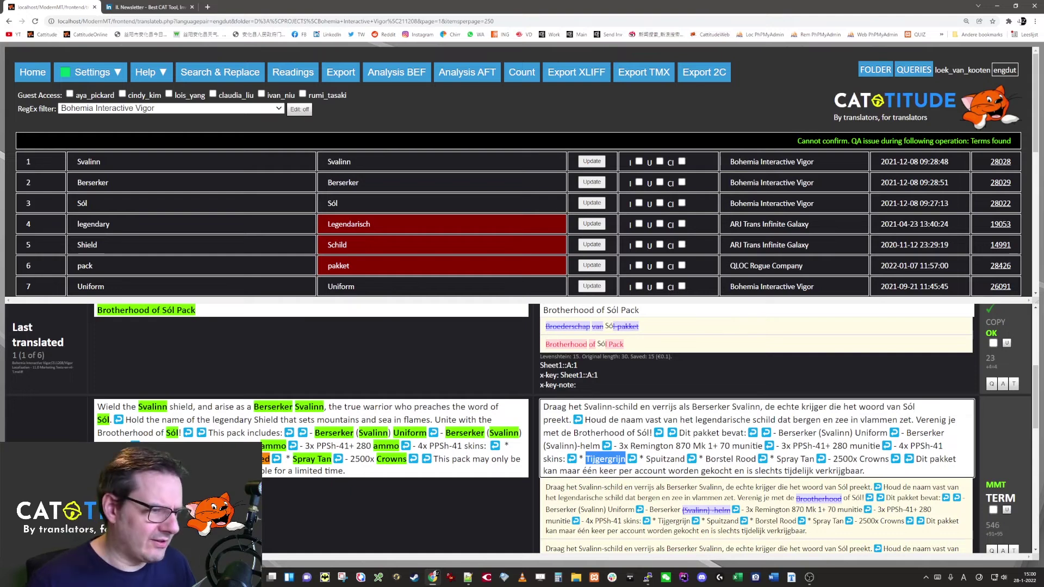
{"action": "scroll", "coordinate": [514, 238], "scroll_direction": "down", "scroll_amount": 3}
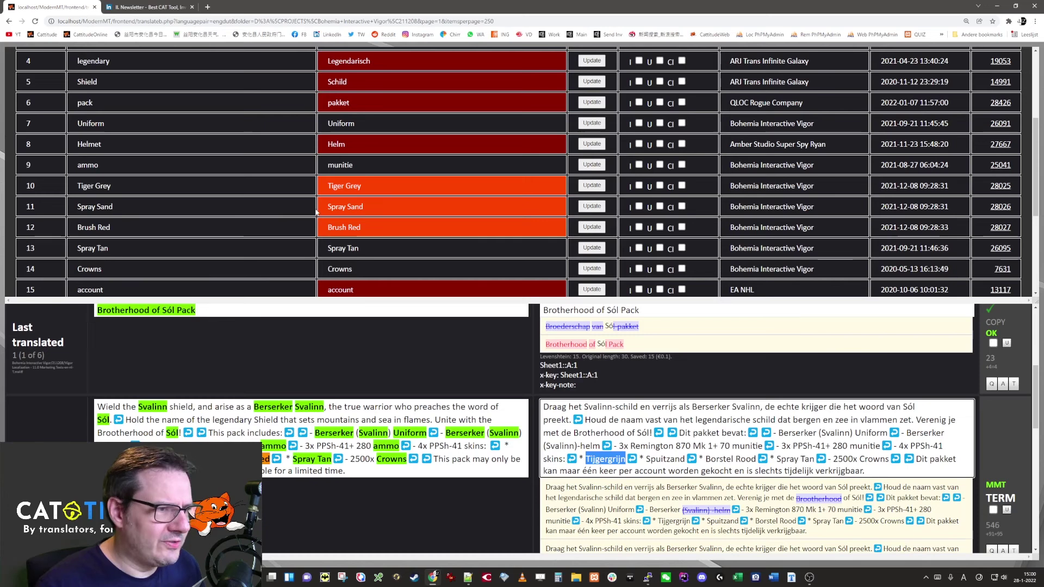
{"action": "left_click", "coordinate": [391, 192]}
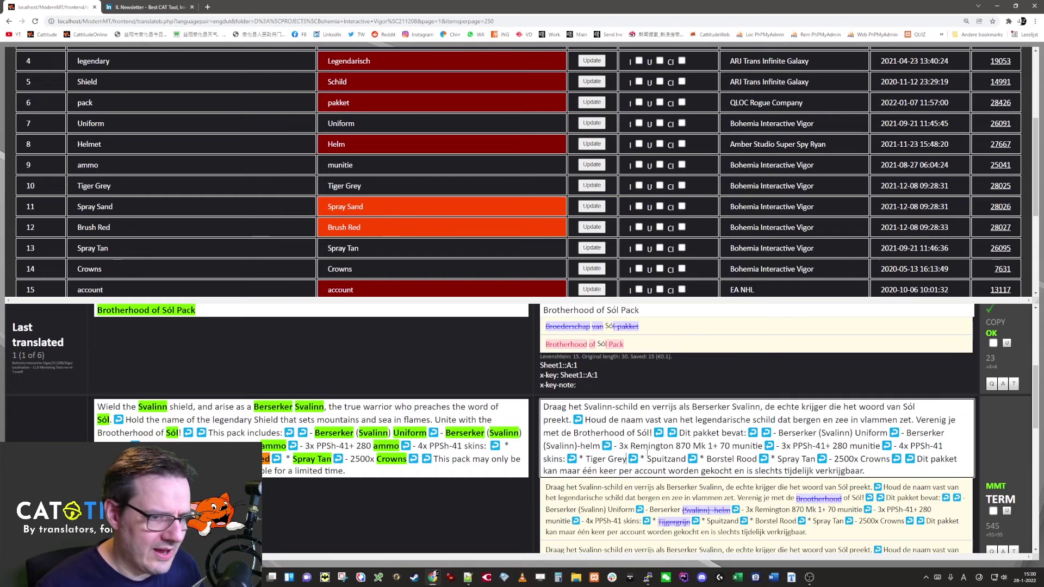
- Replace "Spuitzand" in the translation of segment 2 with the term "Spray Sand" from the autosuggestions
{"action": "double_click", "coordinate": [666, 459]}
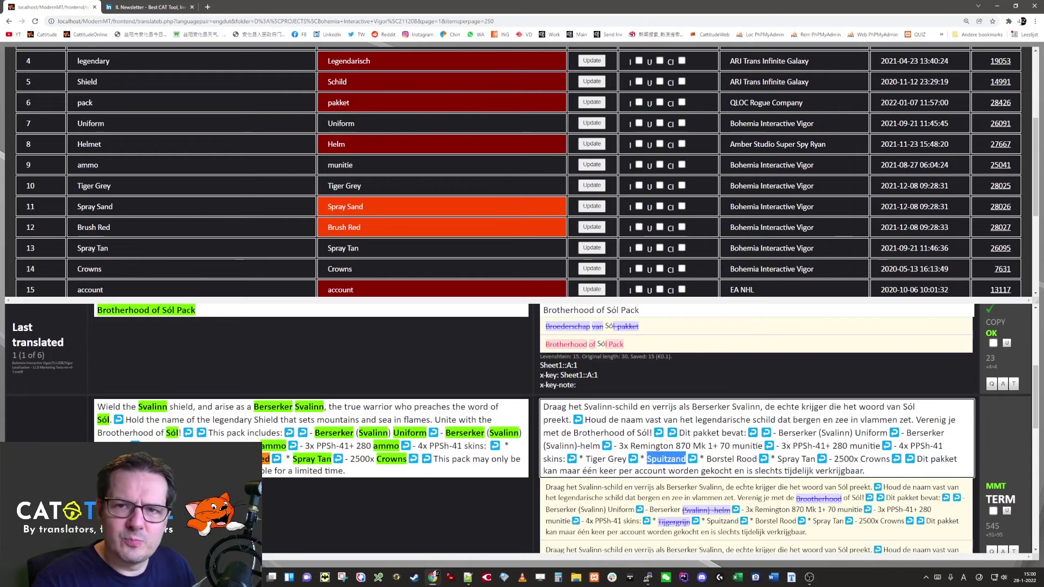
{"action": "key", "text": "ctrl+space"}
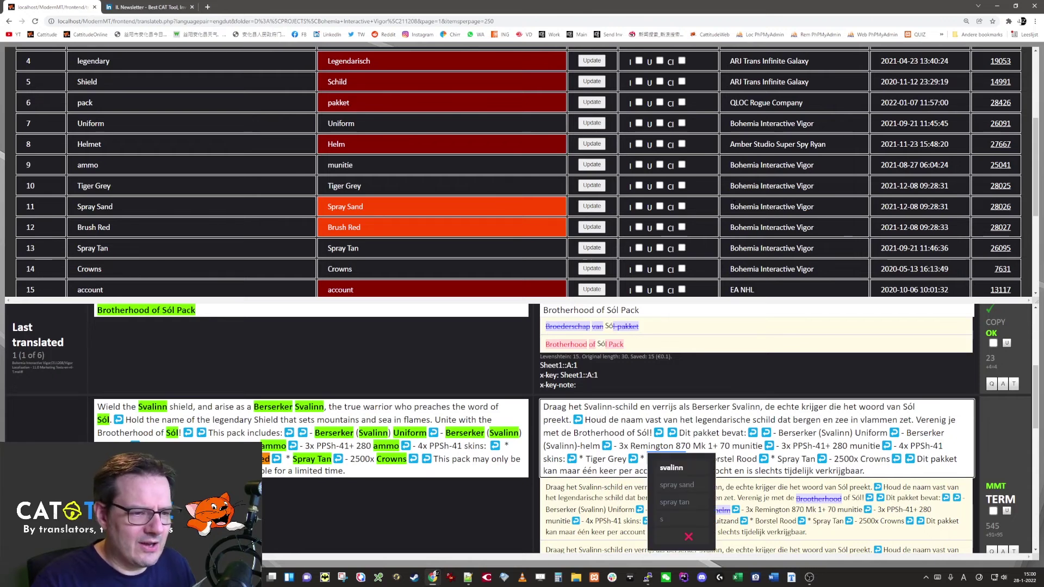
{"action": "key", "text": "Down"}
{"action": "key", "text": "Down"}
{"action": "key", "text": "Down"}
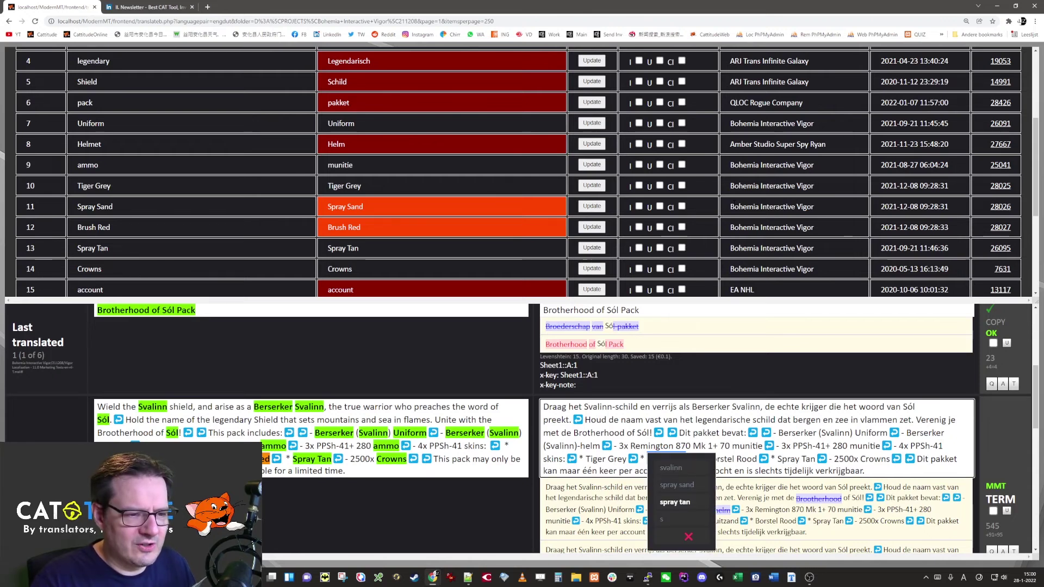
{"action": "key", "text": "Up"}
{"action": "key", "text": "Up"}
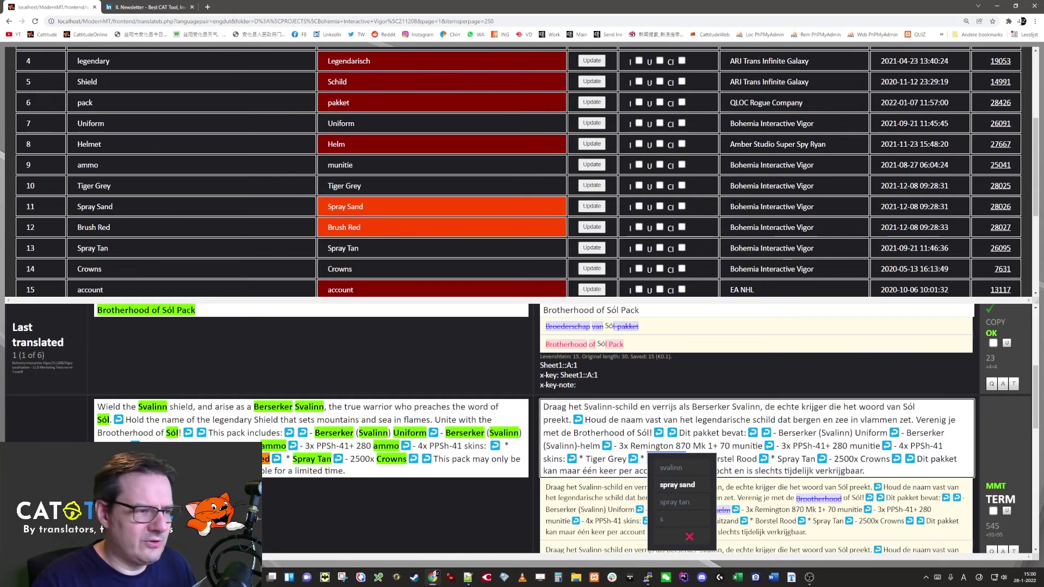
{"action": "key", "text": "Return"}
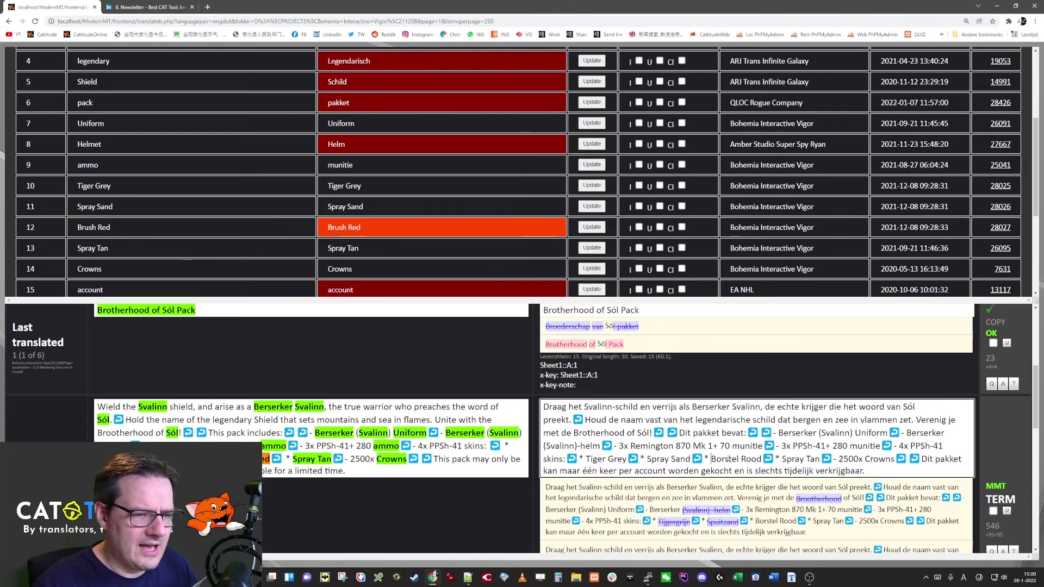
- Replace "Borstel Rood" in the translation of segment 2 with "Brush Red", capitalizing both words
{"action": "left_click_drag", "start_coordinate": [710, 459], "coordinate": [761, 458]}
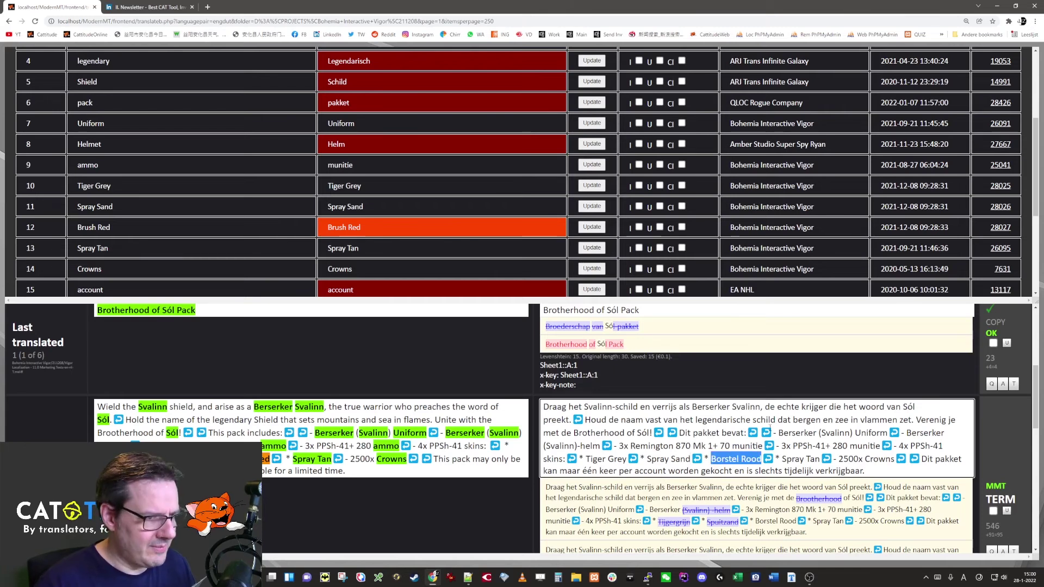
{"action": "type", "text": "brush red"}
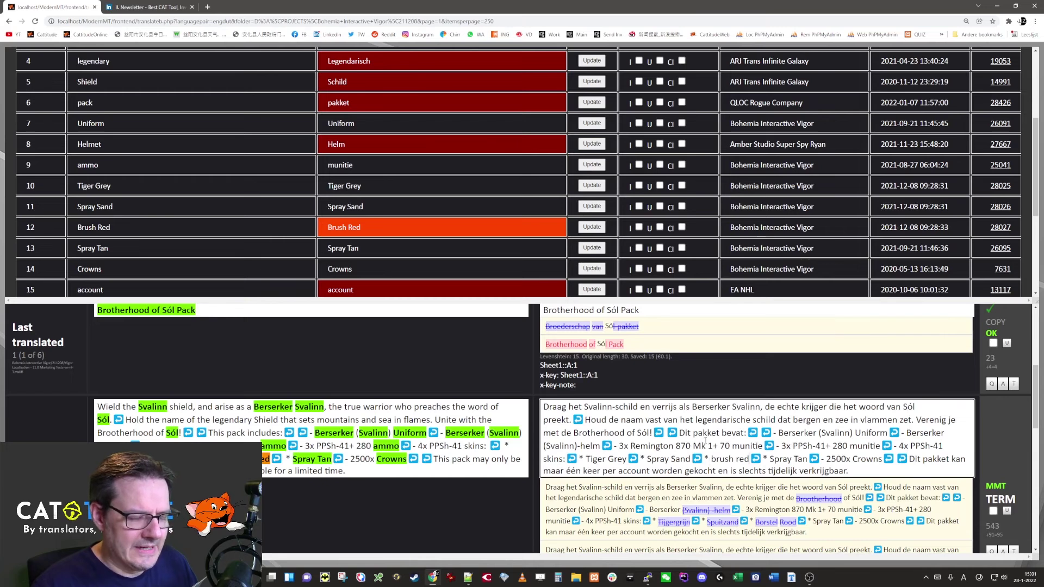
{"action": "key", "text": "shift+F3"}
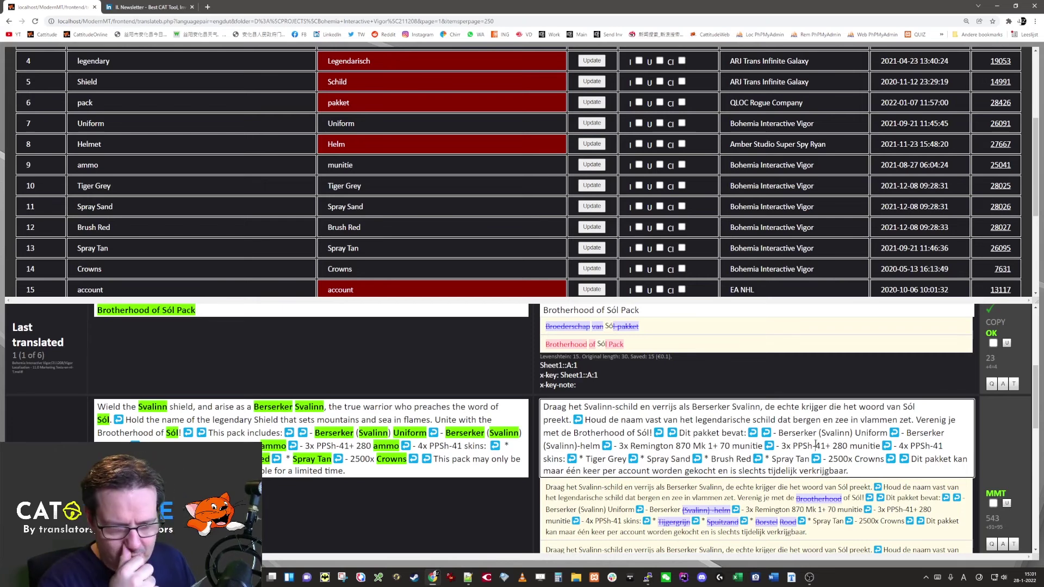
- Confirm the translation of segment 2 and look over the remaining segments
{"action": "key", "text": "ctrl+Return"}
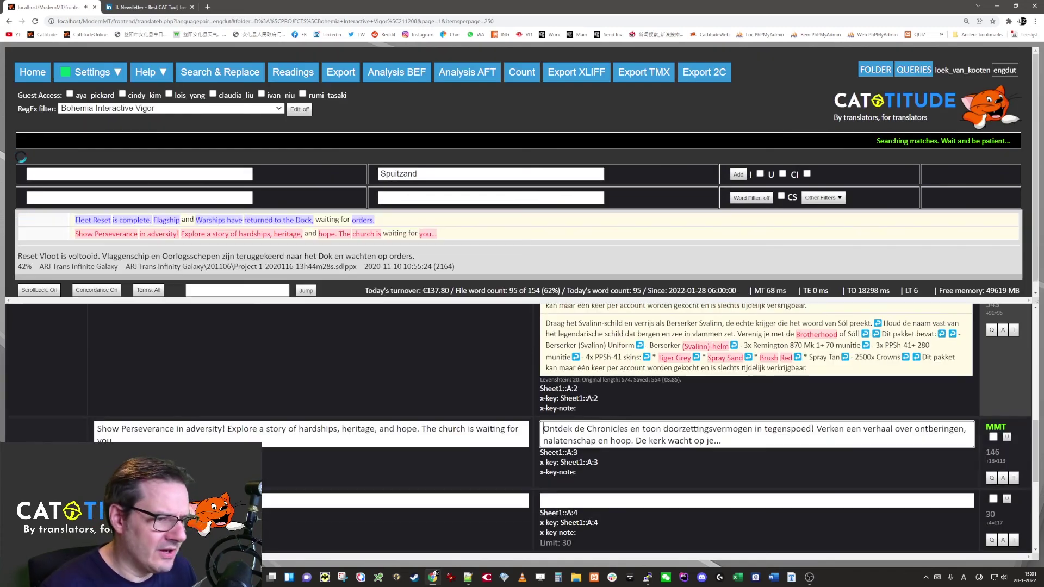
{"action": "scroll", "coordinate": [300, 445], "scroll_direction": "down", "scroll_amount": 3}
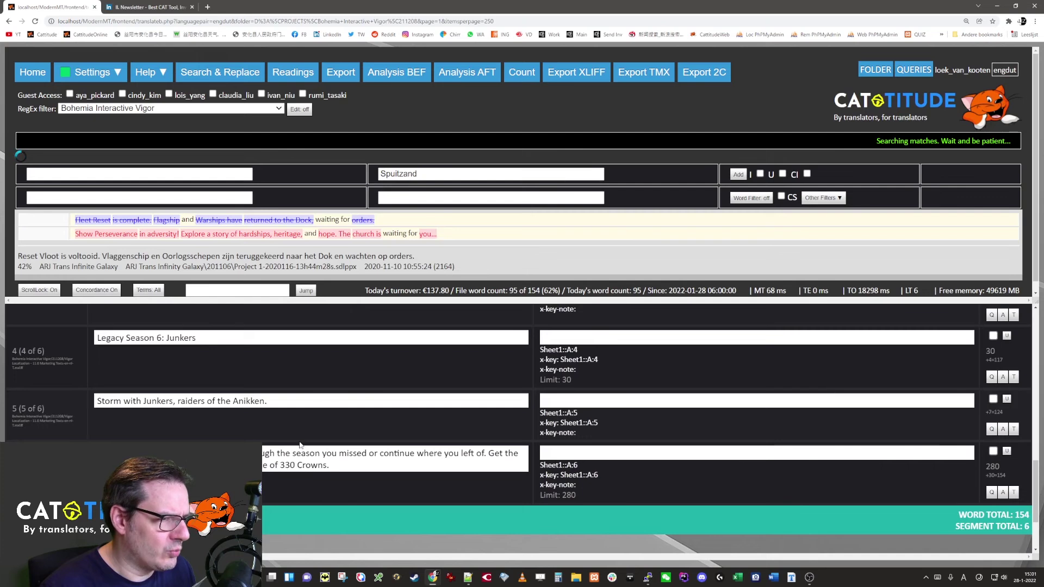
{"action": "scroll", "coordinate": [300, 444], "scroll_direction": "up", "scroll_amount": 3}
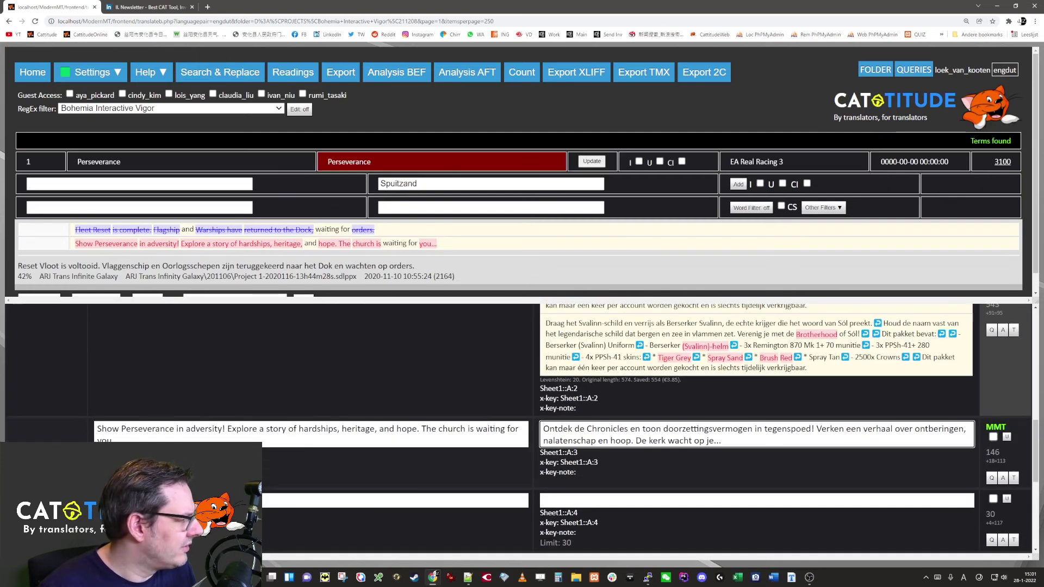
- Replace segment 3's translation with "Geef blijk van volharding in tegenslagen! Verken een verhaal over ontberingen, nalatenschap en hoop. De kerk wacht op je..." and confirm it
{"action": "key", "text": "alt+Tab"}
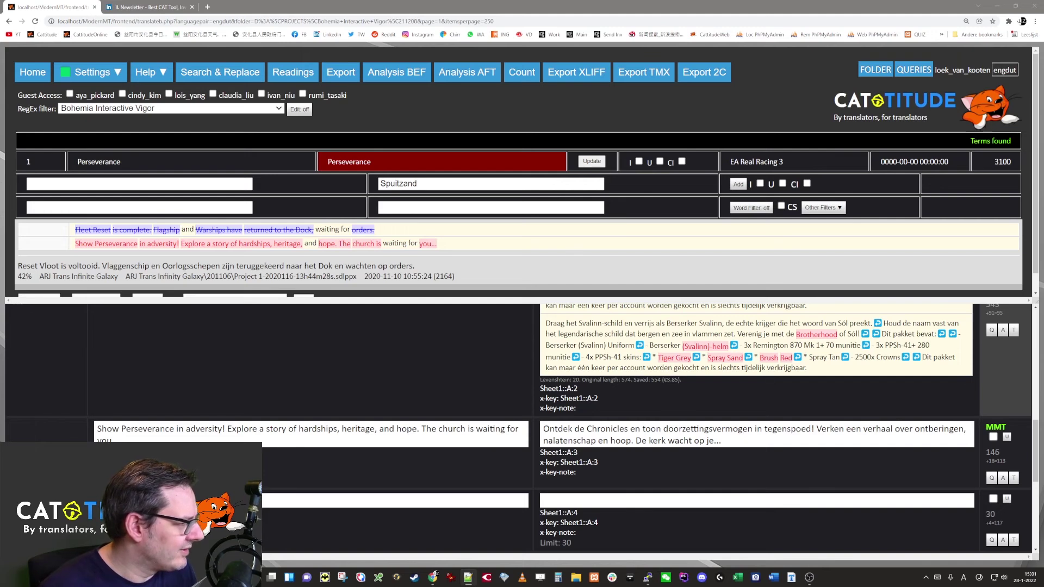
{"action": "key", "text": "alt+Tab"}
{"action": "key", "text": "ctrl+a"}
{"action": "type", "text": "Geef blijk van volharding in tegenslagen! Verken een verhaal over ontberingen, nalatenschap en hoop. De kerk wacht op je..."}
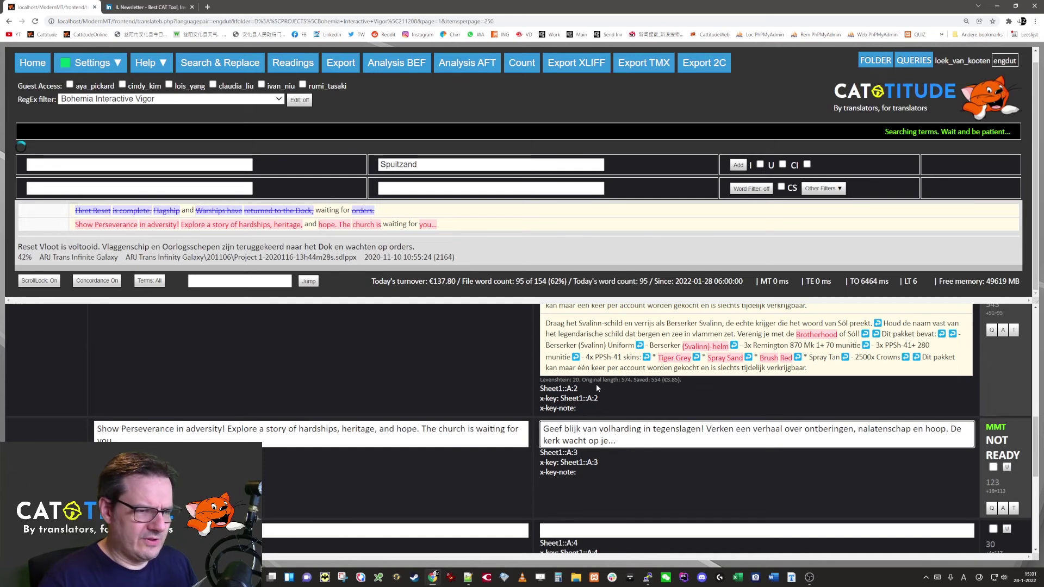
{"action": "key", "text": "ctrl+Return"}
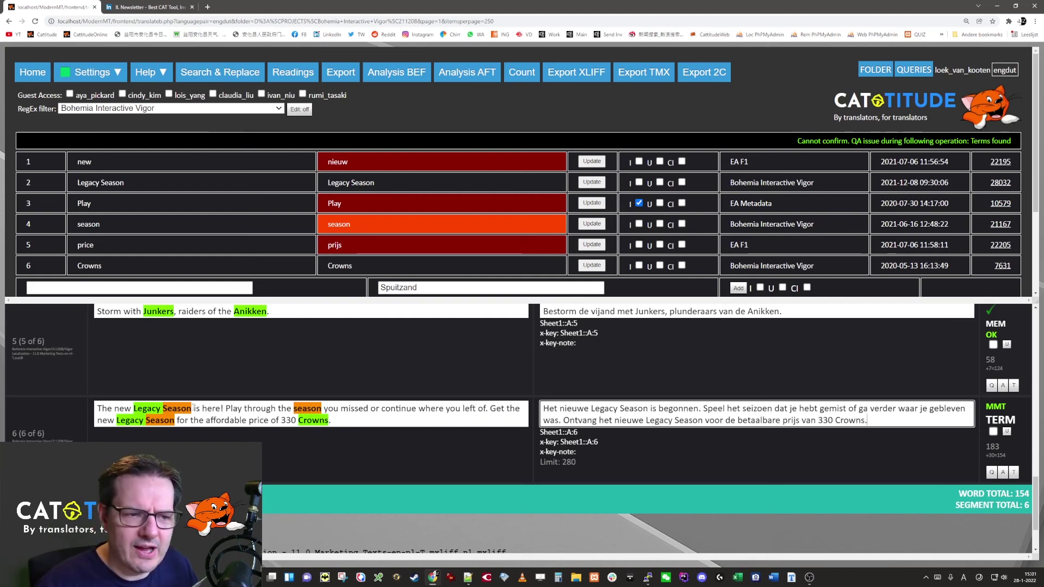
- Override the term check for segment 6 and confirm its translation with "Speel het seizoen" kept as is
{"action": "left_click", "coordinate": [723, 408]}
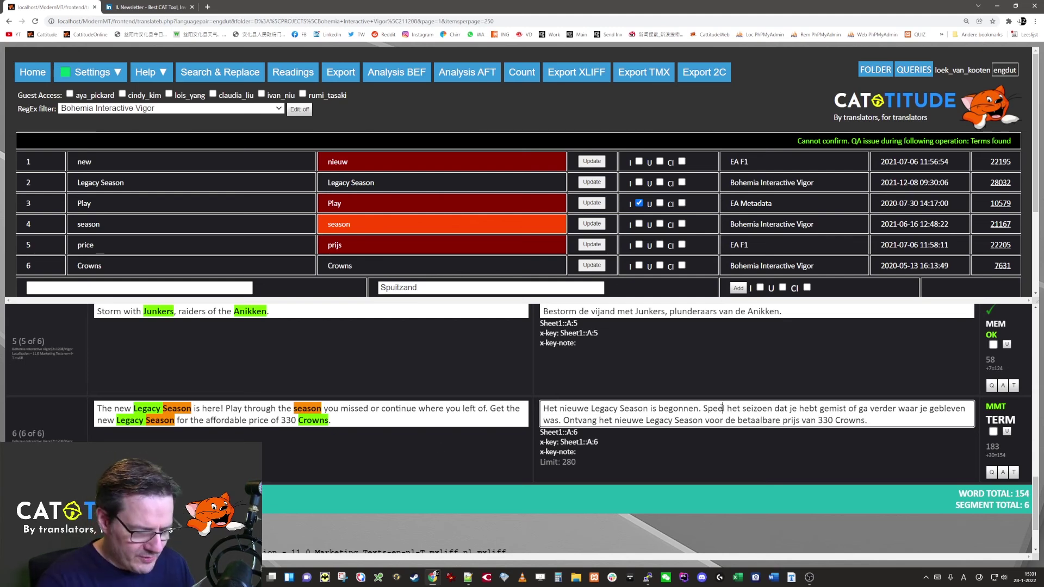
{"action": "key", "text": "ctrl+Return"}
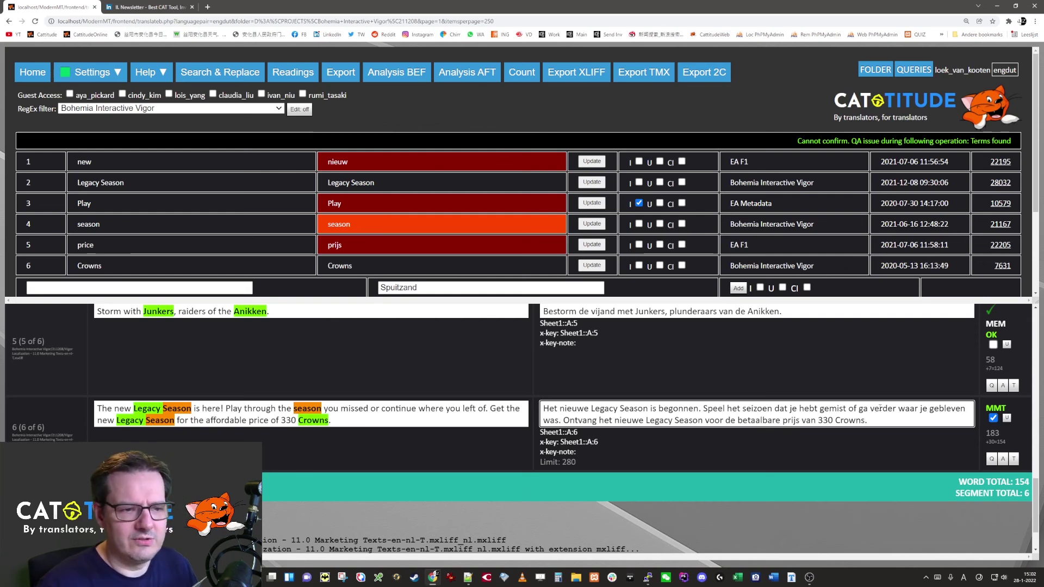
{"action": "key", "text": "ctrl+Return"}
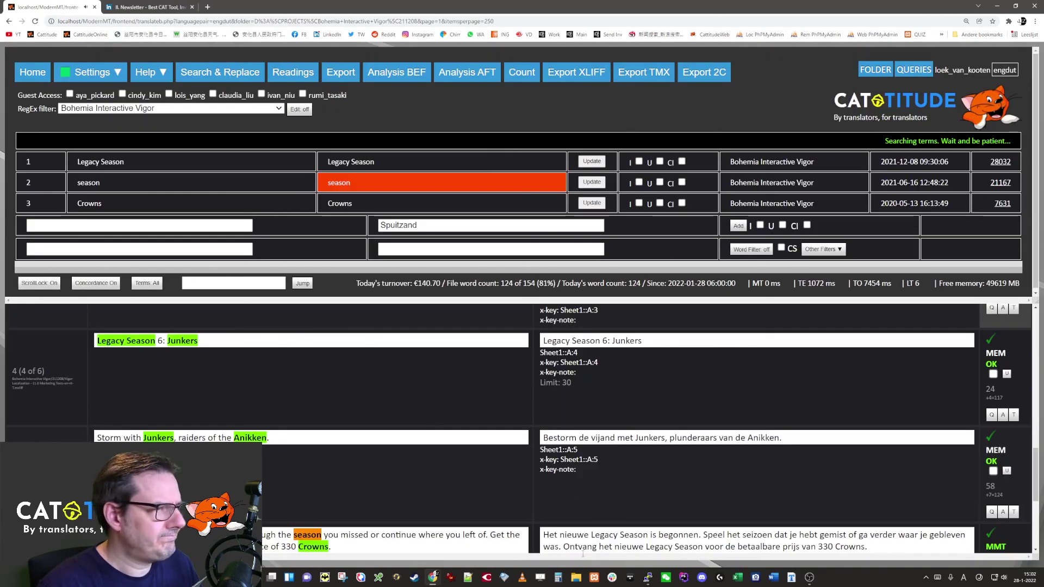
- Switch to File Explorer, open the translated mxliff file from D:\PROJECTS\Bohemia Interactive Vigor\211208 in Notepad++, and review its target texts
{"action": "left_click", "coordinate": [575, 577]}
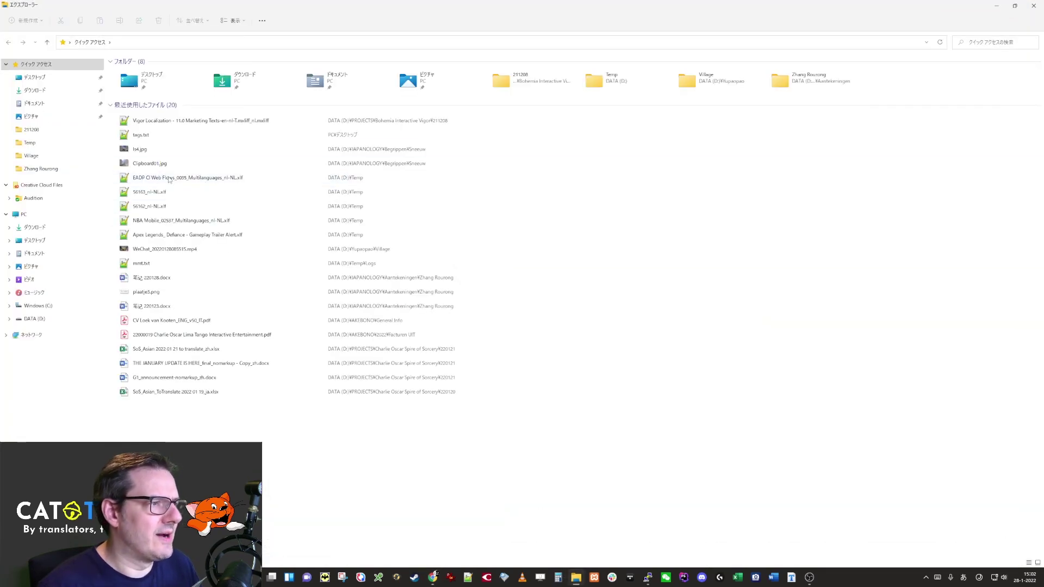
{"action": "left_click", "coordinate": [34, 319]}
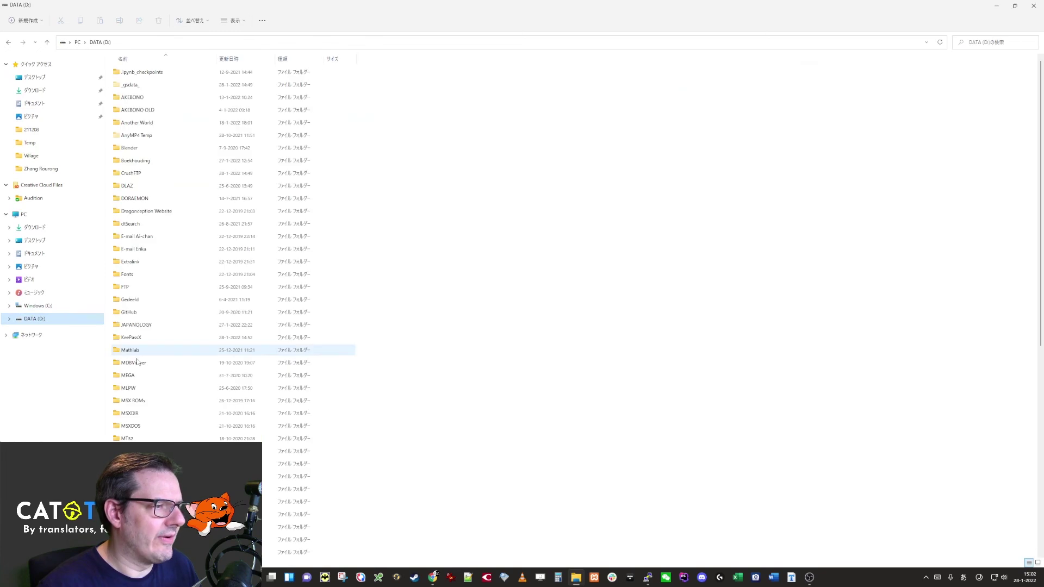
{"action": "scroll", "coordinate": [137, 362], "scroll_direction": "down", "scroll_amount": 5}
{"action": "double_click", "coordinate": [154, 401]}
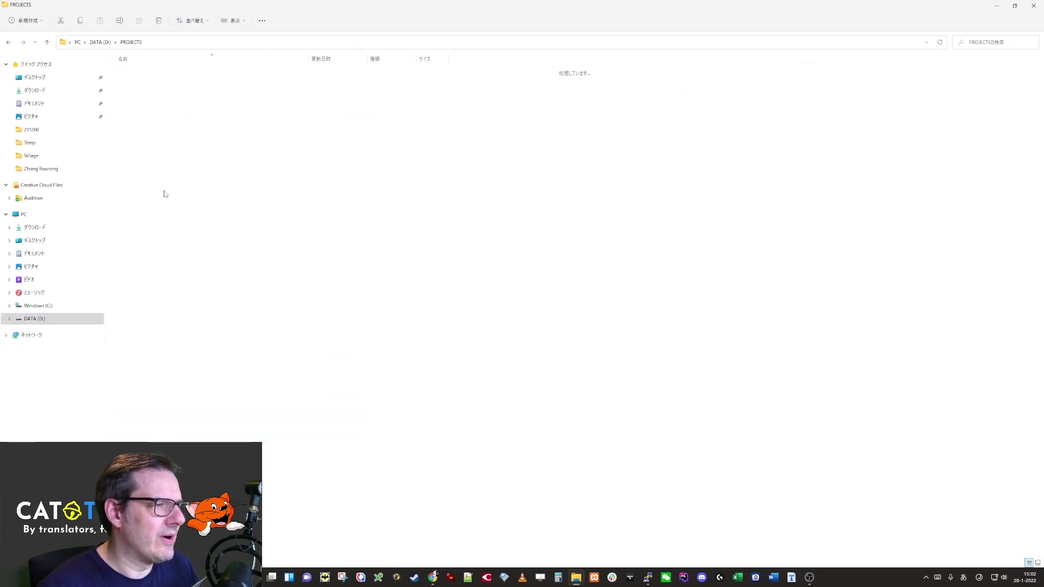
{"action": "double_click", "coordinate": [157, 136]}
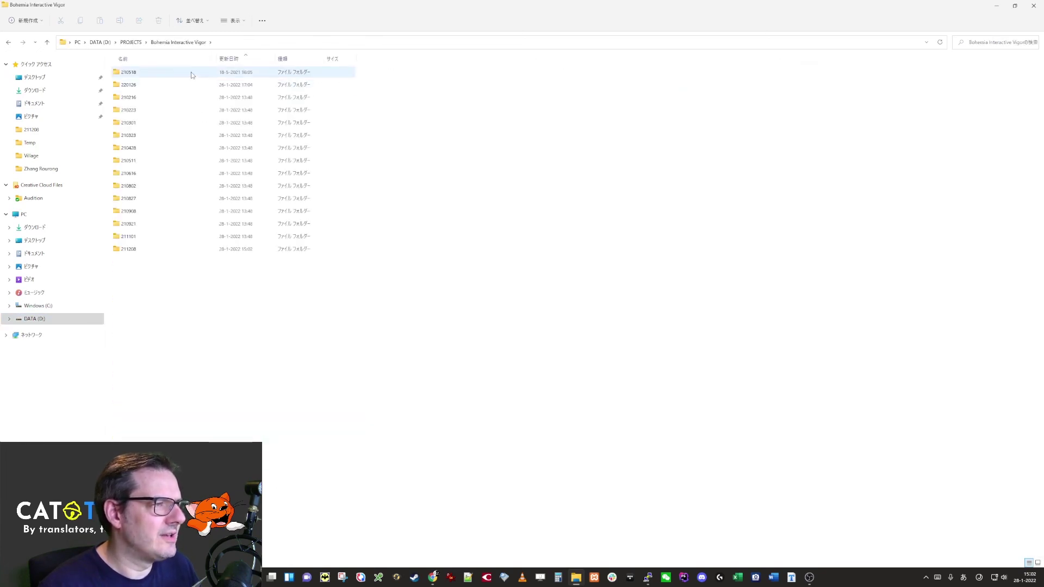
{"action": "double_click", "coordinate": [145, 75]}
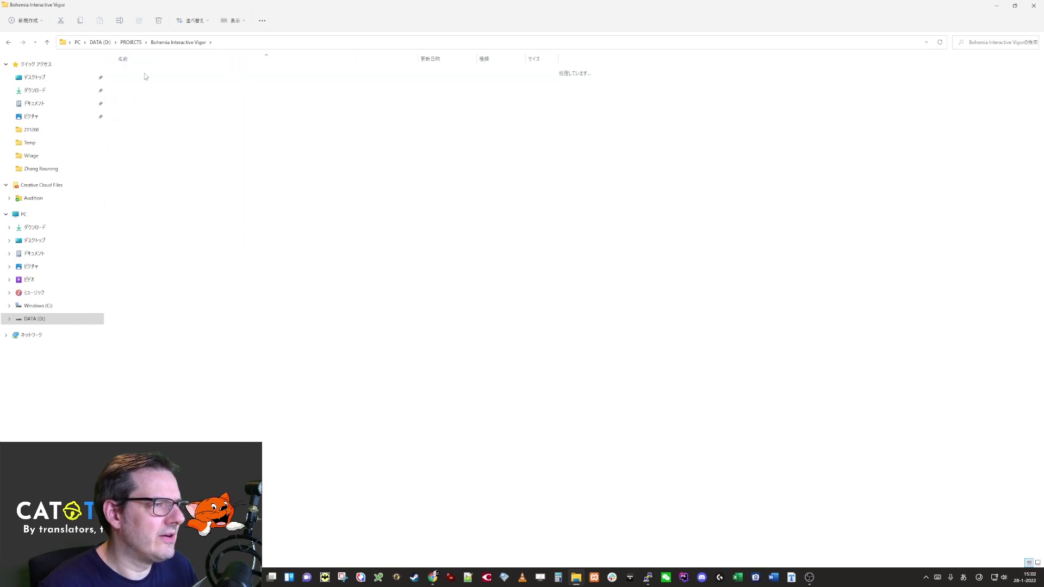
{"action": "double_click", "coordinate": [172, 98]}
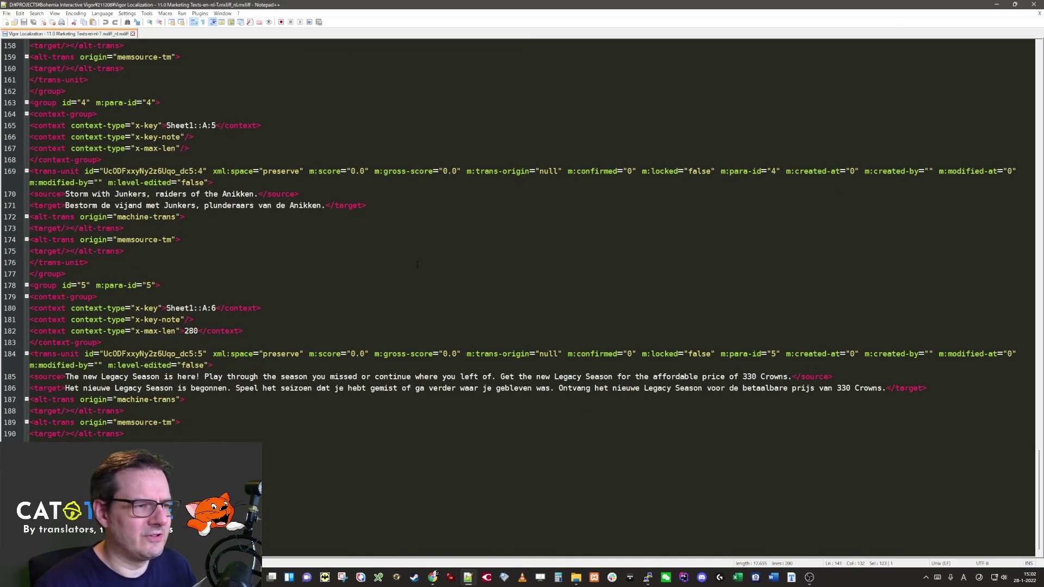
{"action": "scroll", "coordinate": [427, 265], "scroll_direction": "up", "scroll_amount": 4}
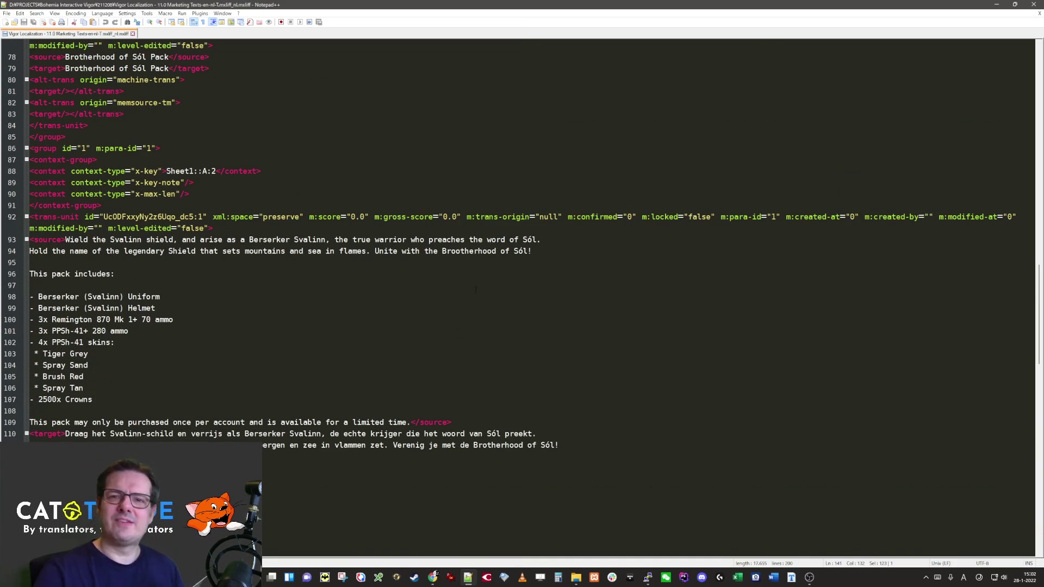